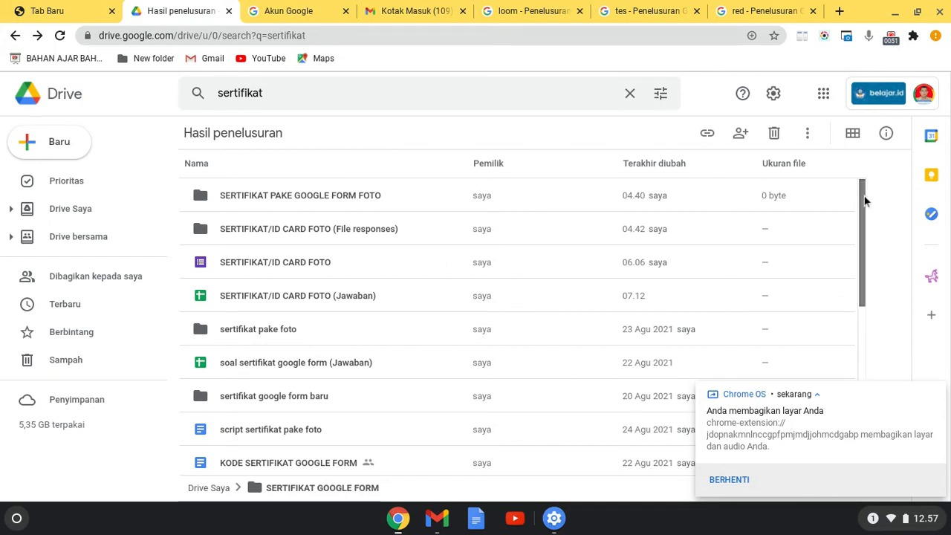
Open the SERTIFIKAT/ID CARD FOTO form from the SERTIFIKAT PAKE GOOGLE FORM FOTO folder and review its questions down to the photo upload.
{"action": "mouse_move", "coordinate": [865, 199]}
{"action": "left_mouse_down"}
{"action": "mouse_move", "coordinate": [877, 254]}
{"action": "mouse_move", "coordinate": [869, 182]}
{"action": "left_mouse_up"}
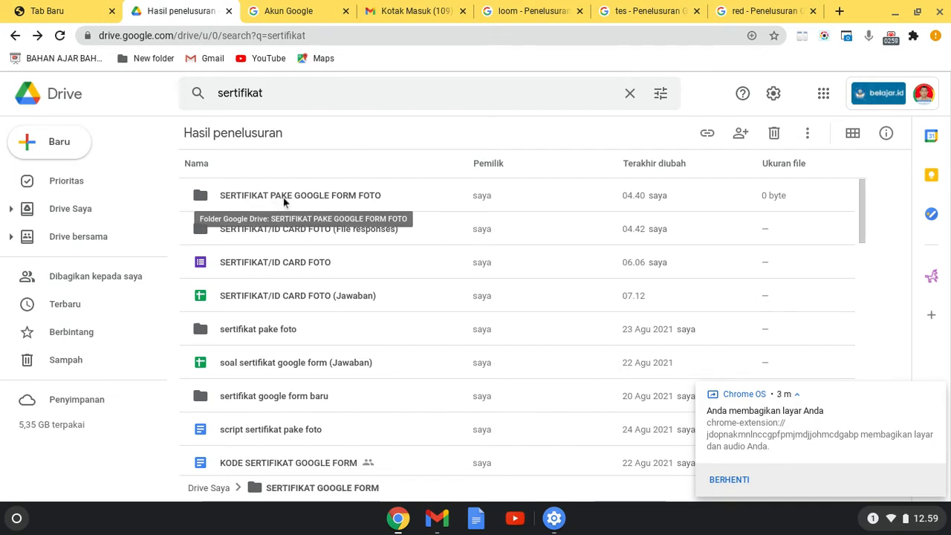
{"action": "double_click", "coordinate": [321, 195]}
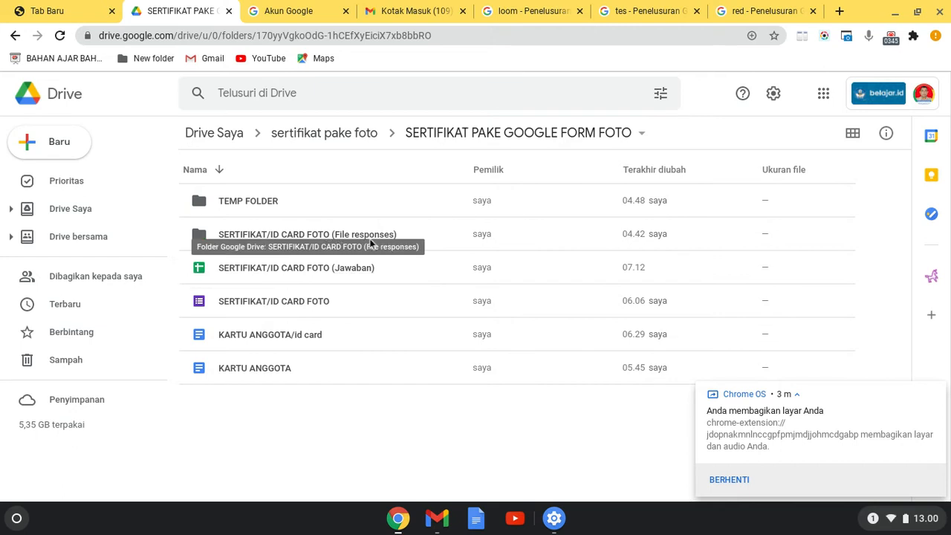
{"action": "double_click", "coordinate": [281, 302]}
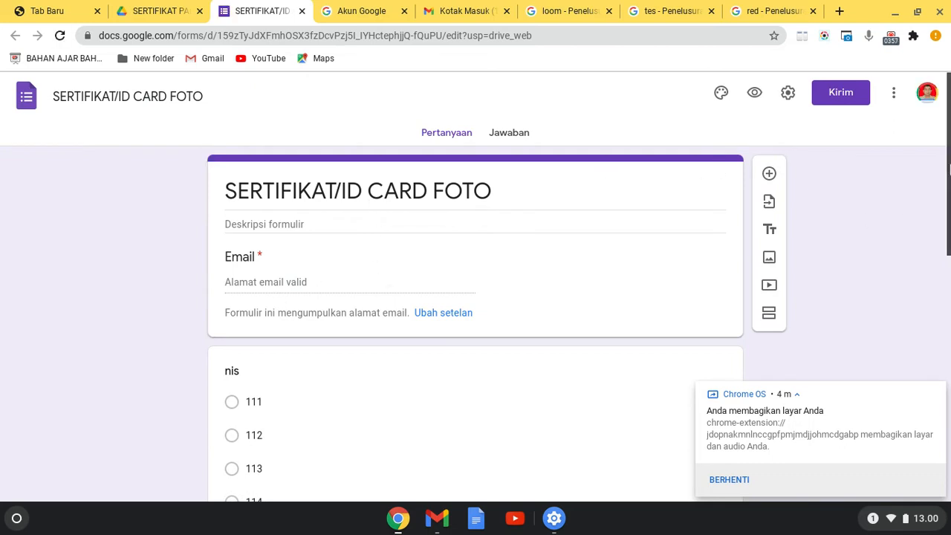
{"action": "left_click_drag", "start_coordinate": [950, 163], "coordinate": [949, 424]}
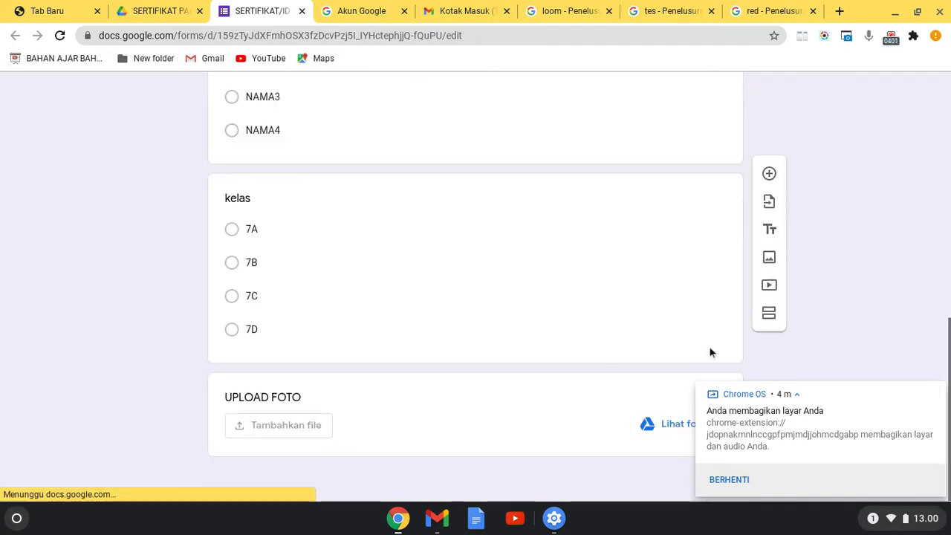
{"action": "left_click_drag", "start_coordinate": [948, 343], "coordinate": [944, 93]}
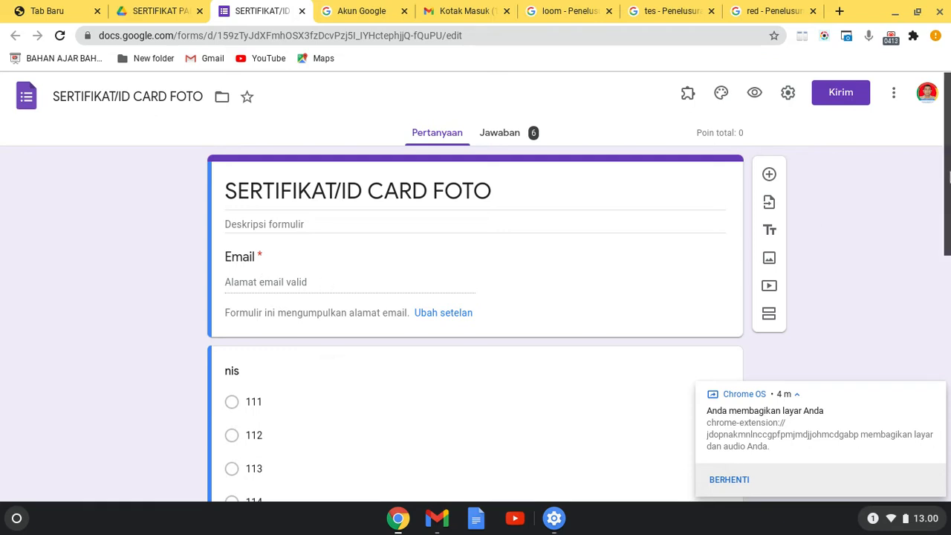
{"action": "mouse_move", "coordinate": [949, 176]}
{"action": "left_mouse_down"}
{"action": "mouse_move", "coordinate": [949, 306]}
{"action": "mouse_move", "coordinate": [944, 180]}
{"action": "left_mouse_up"}
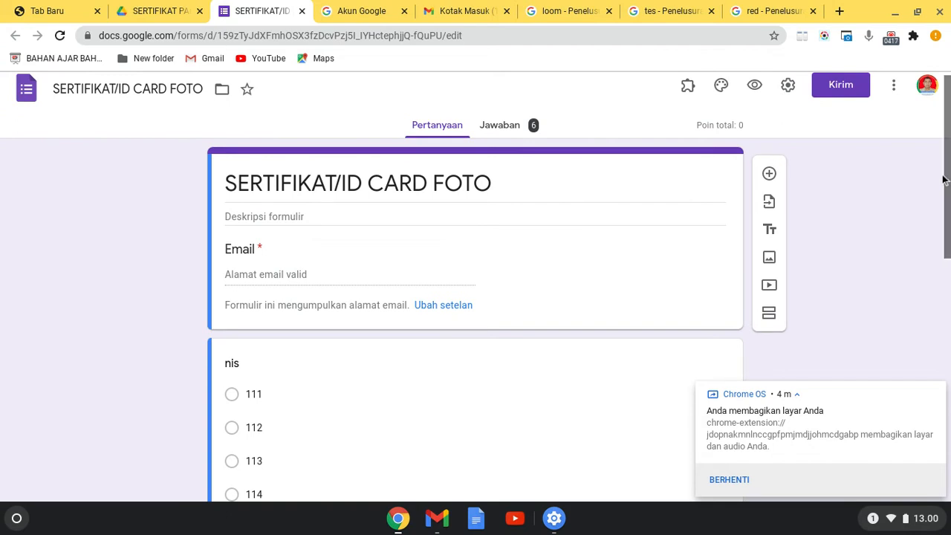
Review the form's general and quiz settings, and close the settings without saving.
{"action": "left_click", "coordinate": [787, 87]}
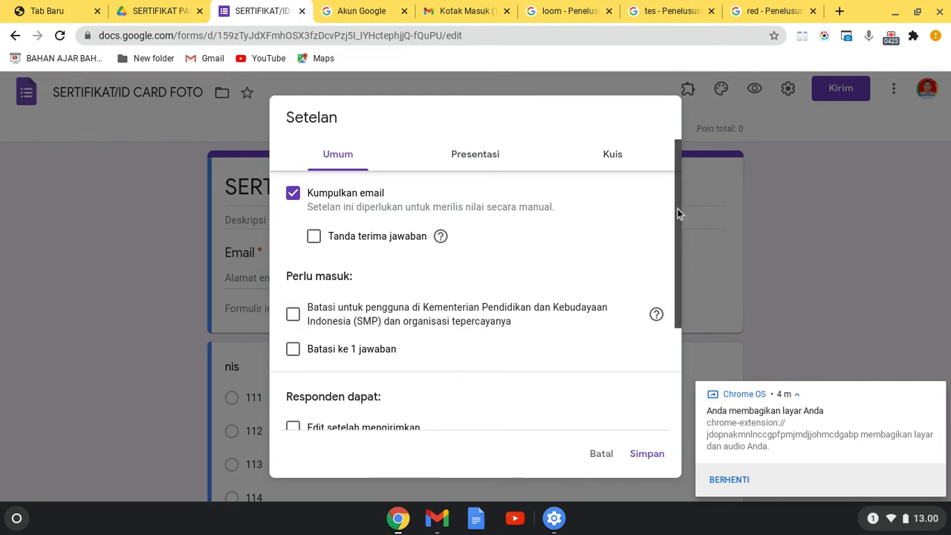
{"action": "left_click_drag", "start_coordinate": [678, 209], "coordinate": [687, 163]}
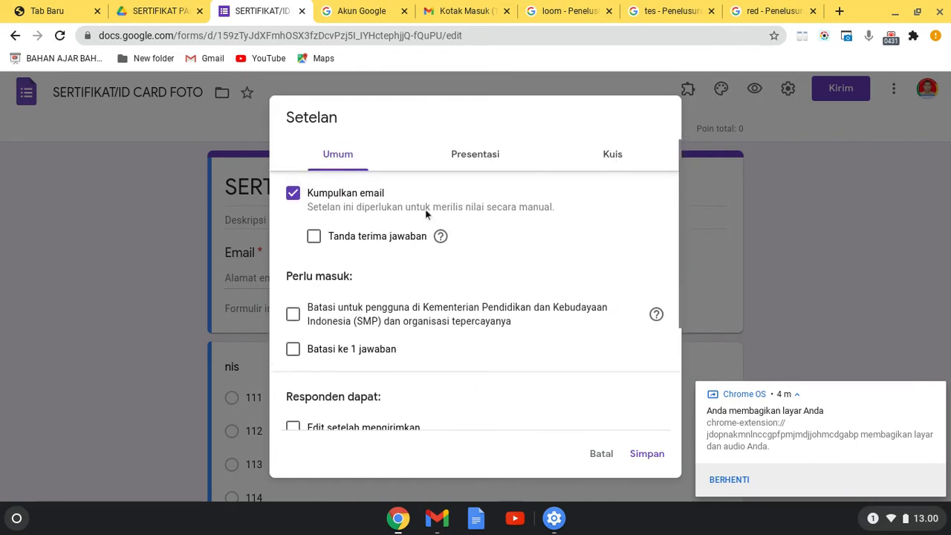
{"action": "left_click", "coordinate": [615, 156]}
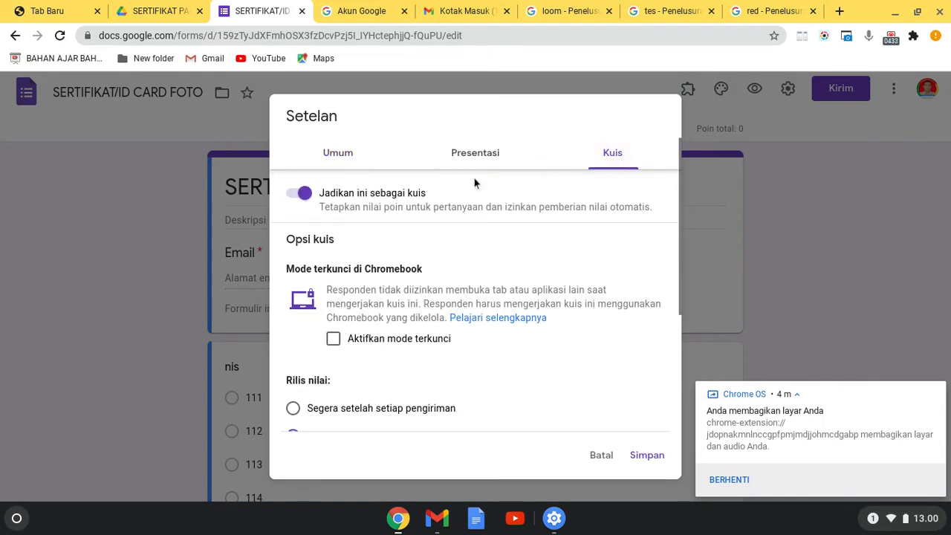
{"action": "left_click", "coordinate": [777, 191]}
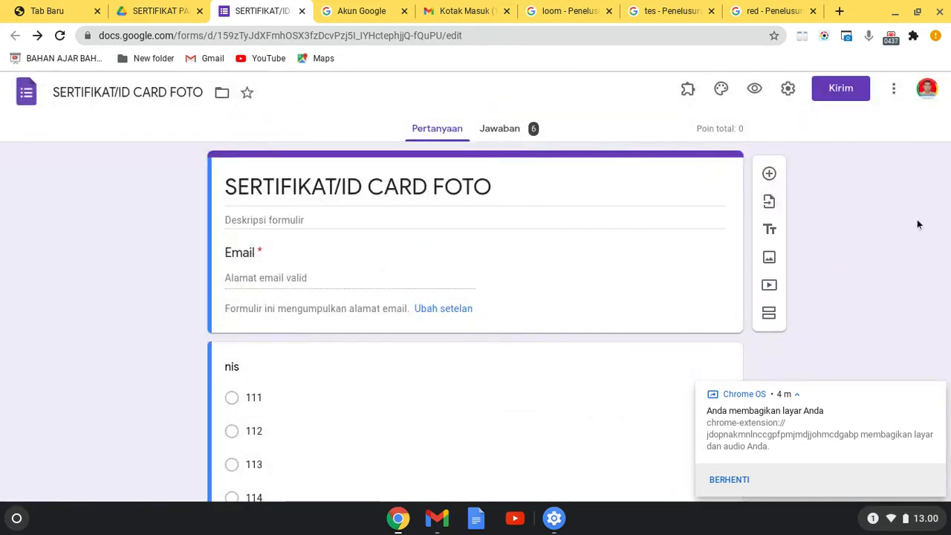
Check the confirmation message in the form's presentation settings, and close the settings without saving.
{"action": "left_click", "coordinate": [788, 88]}
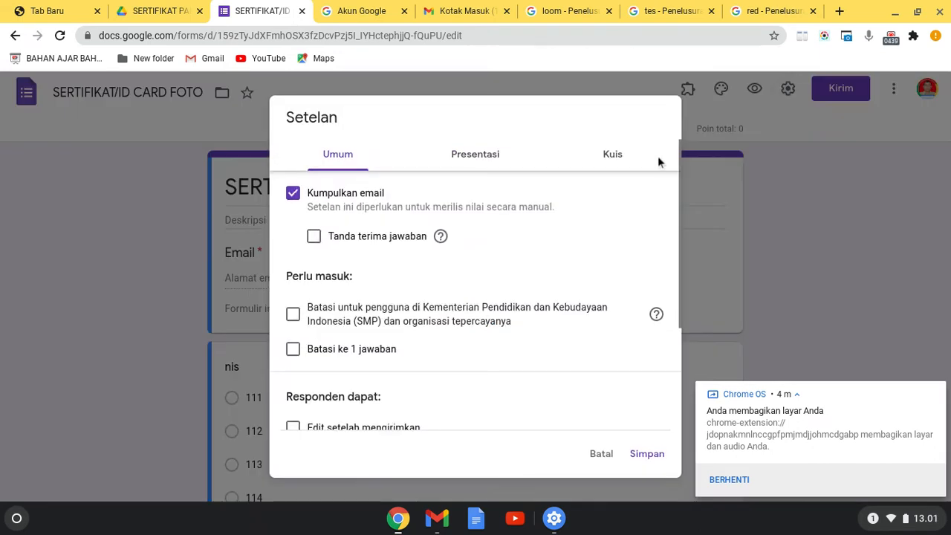
{"action": "left_click", "coordinate": [493, 165]}
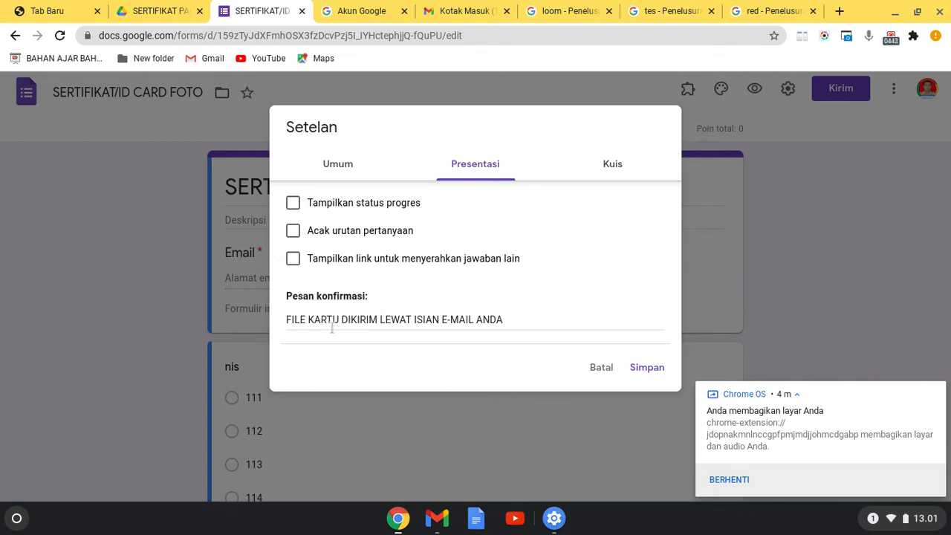
{"action": "left_click", "coordinate": [518, 318]}
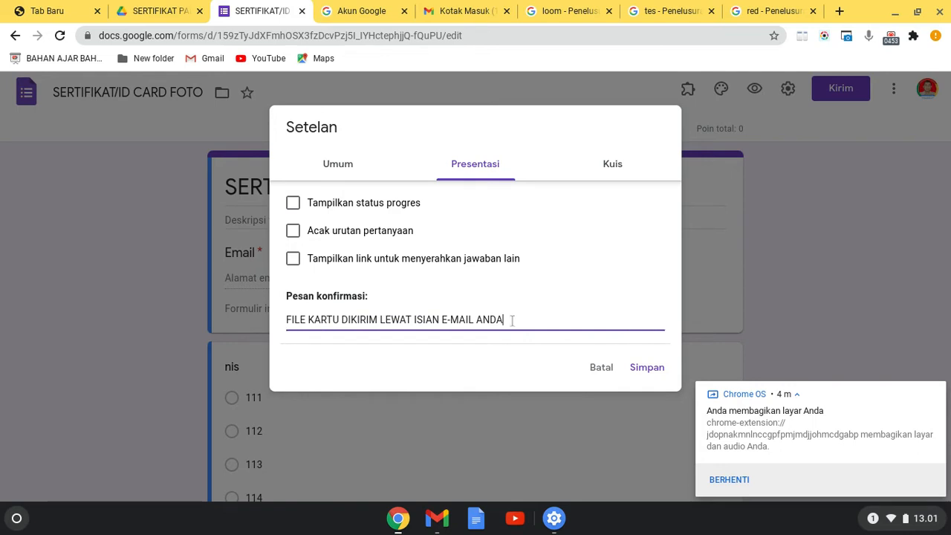
{"action": "left_click", "coordinate": [583, 426]}
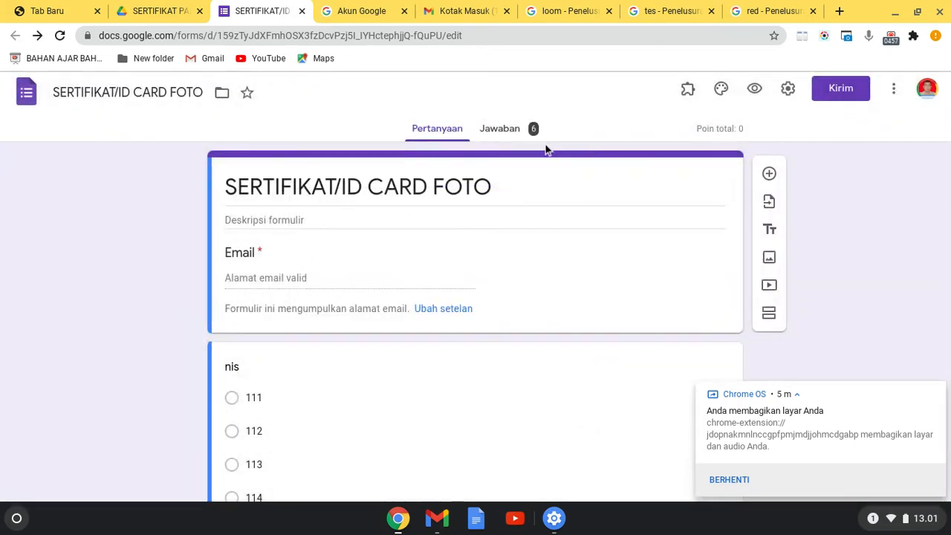
View the form's response summary and open the SERTIFIKAT/ID CARD FOTO (Jawaban) spreadsheet from the Drive folder.
{"action": "left_click", "coordinate": [505, 129]}
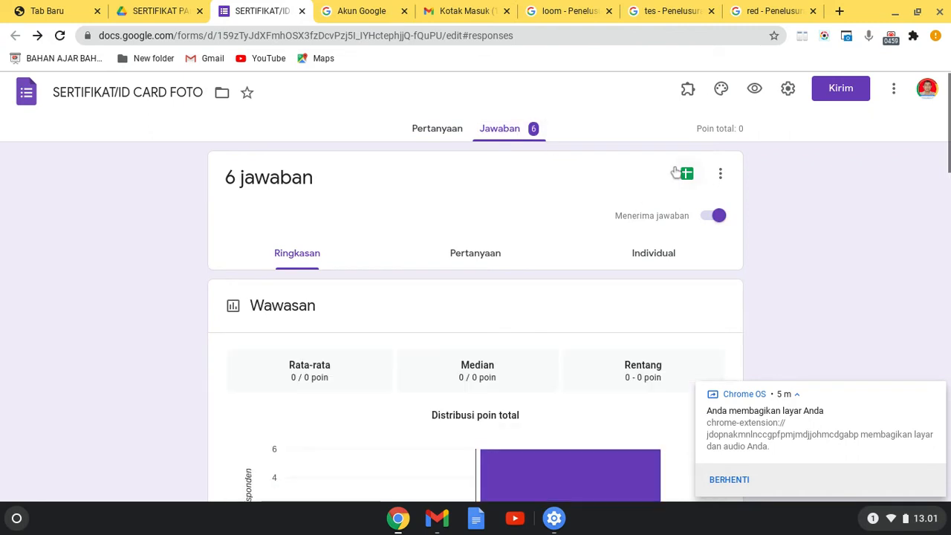
{"action": "left_click", "coordinate": [156, 10]}
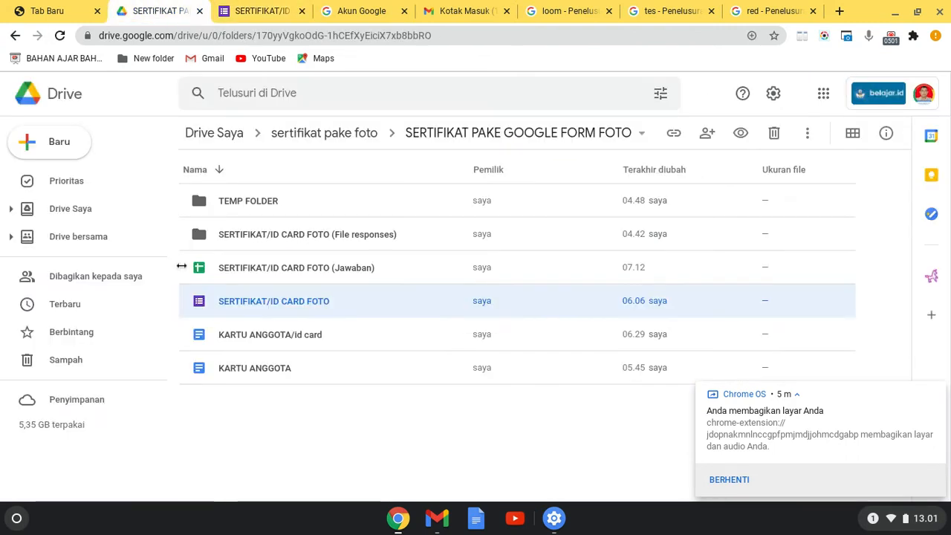
{"action": "double_click", "coordinate": [281, 269]}
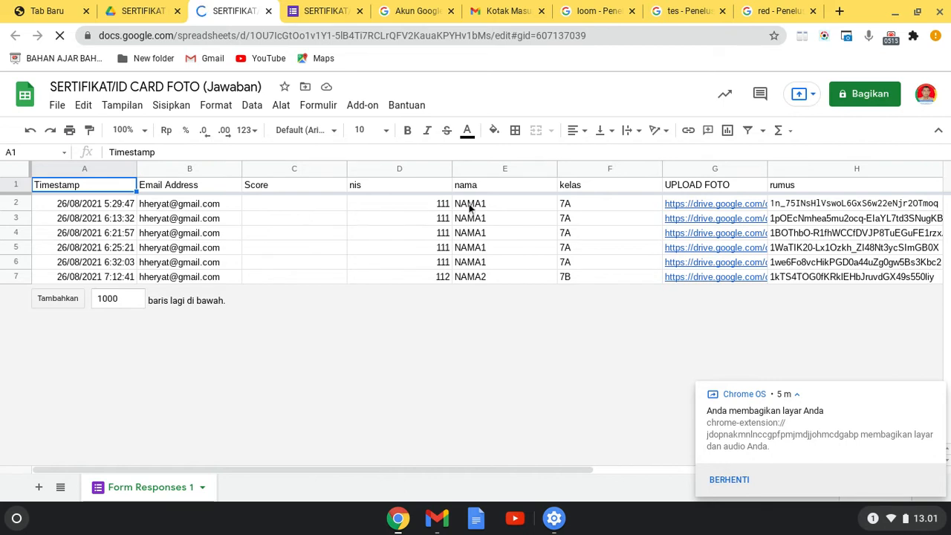
Preview the uploaded photo linked in G2 and inspect the formula in H2 of the rumus column.
{"action": "left_click", "coordinate": [707, 206]}
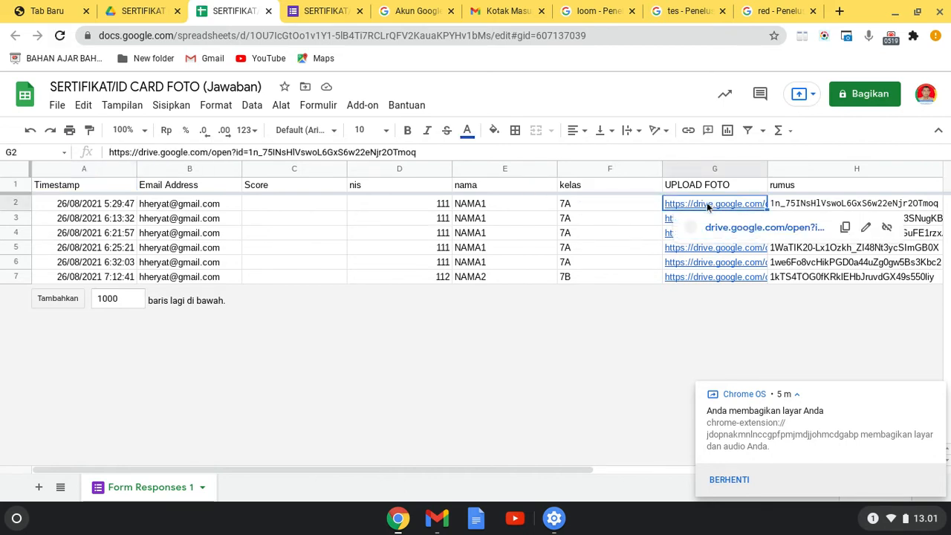
{"action": "left_click_drag", "start_coordinate": [326, 466], "coordinate": [634, 494]}
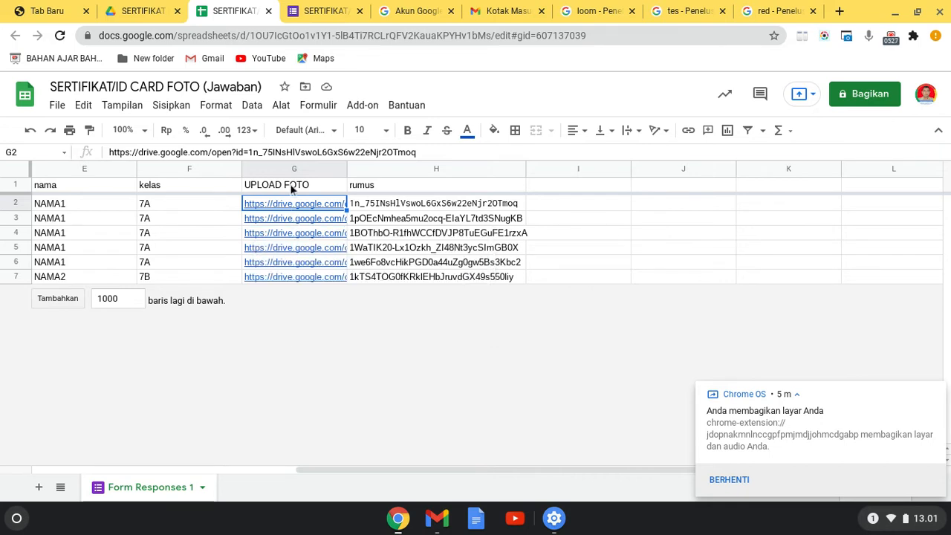
{"action": "mouse_move", "coordinate": [281, 208]}
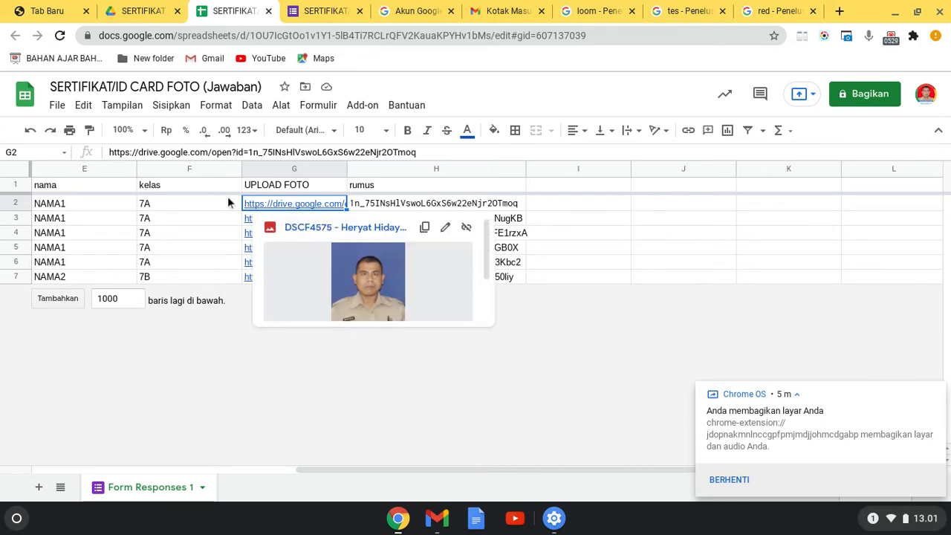
{"action": "left_click", "coordinate": [381, 207]}
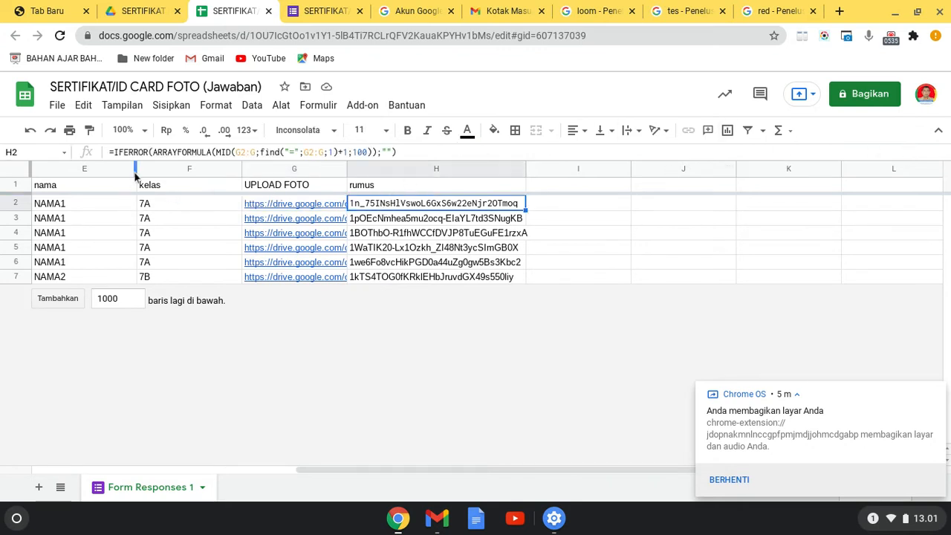
{"action": "mouse_move", "coordinate": [338, 245]}
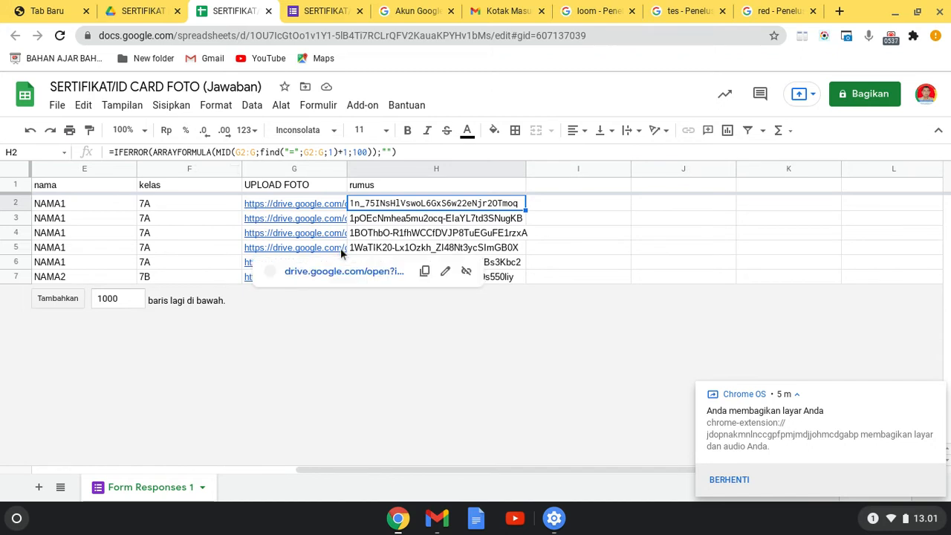
Compare the photo link in G2 with the formula in H2, highlighting the file ID after "id=" in the link.
{"action": "left_click", "coordinate": [293, 203]}
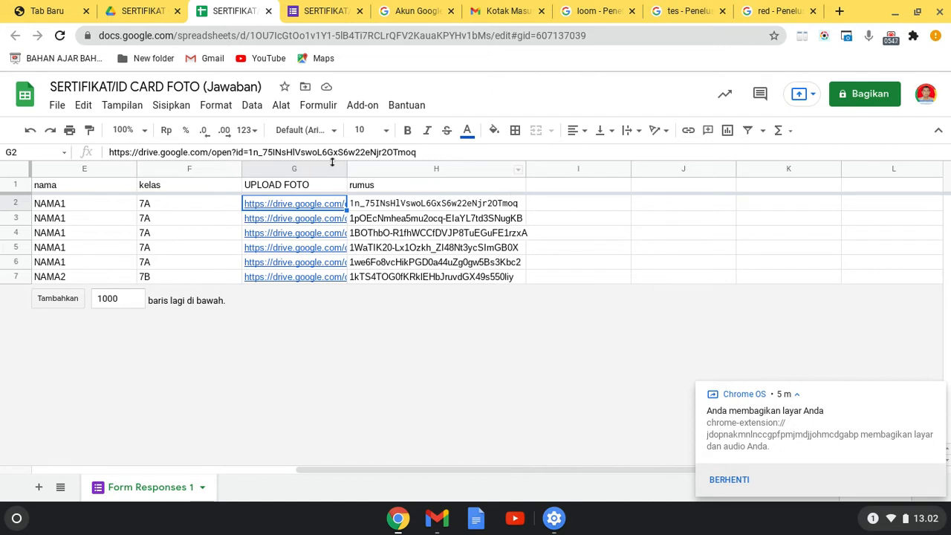
{"action": "left_click", "coordinate": [391, 206]}
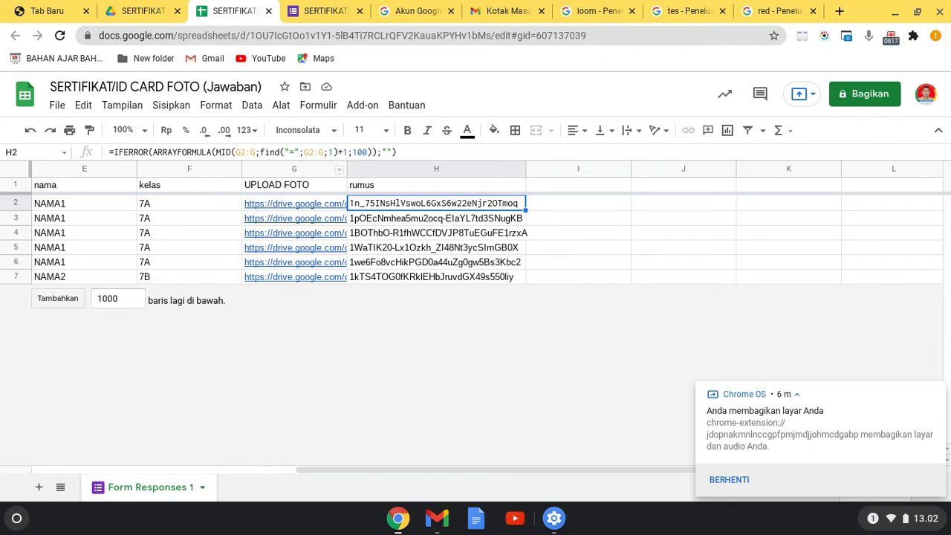
{"action": "left_click", "coordinate": [318, 204]}
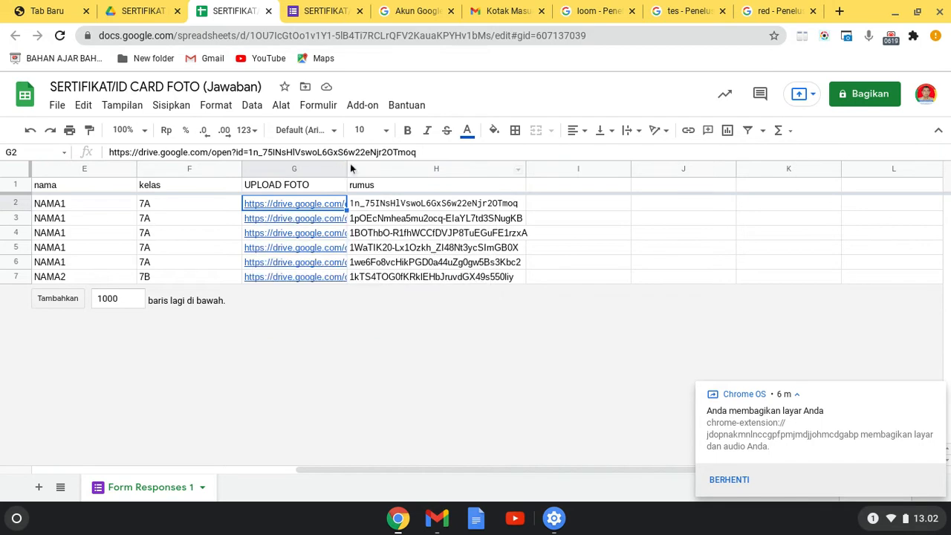
{"action": "left_click", "coordinate": [249, 151]}
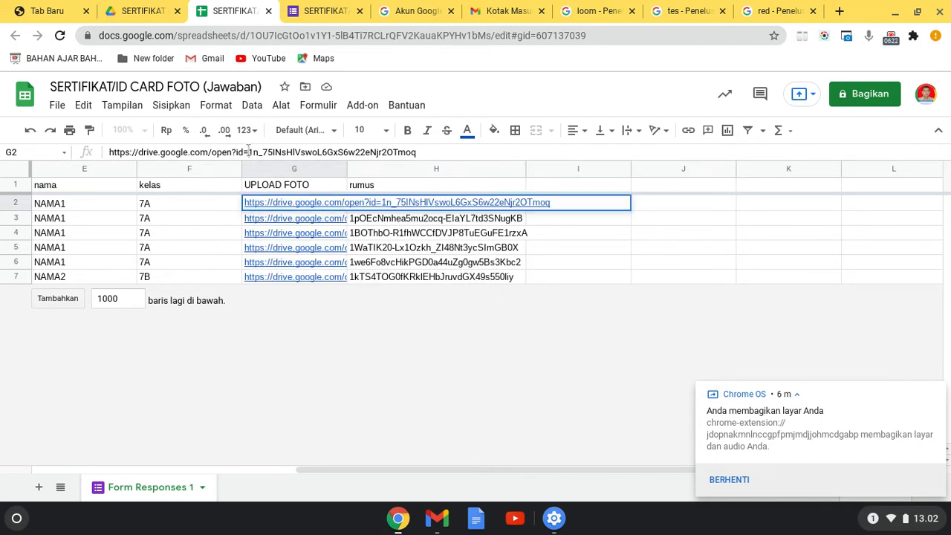
{"action": "left_click", "coordinate": [439, 151], "text": "shift"}
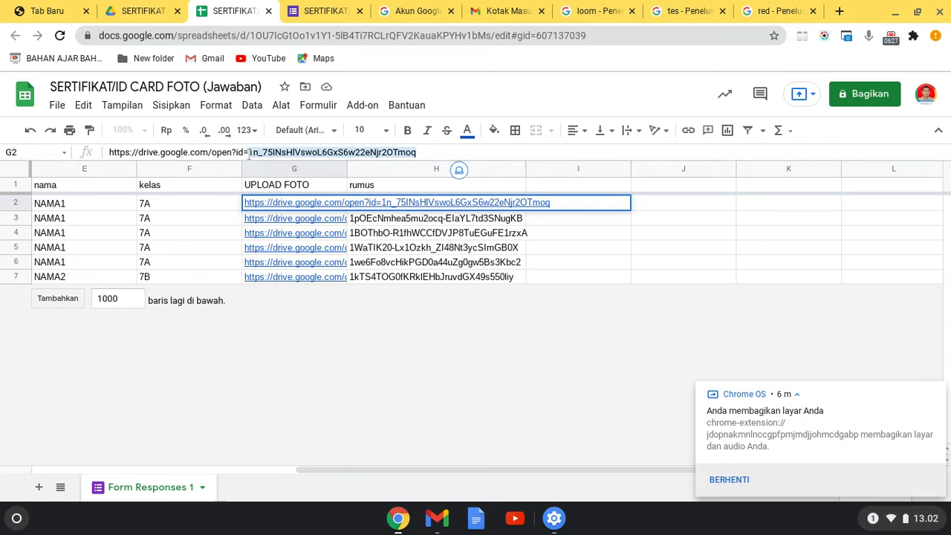
{"action": "left_click", "coordinate": [388, 220]}
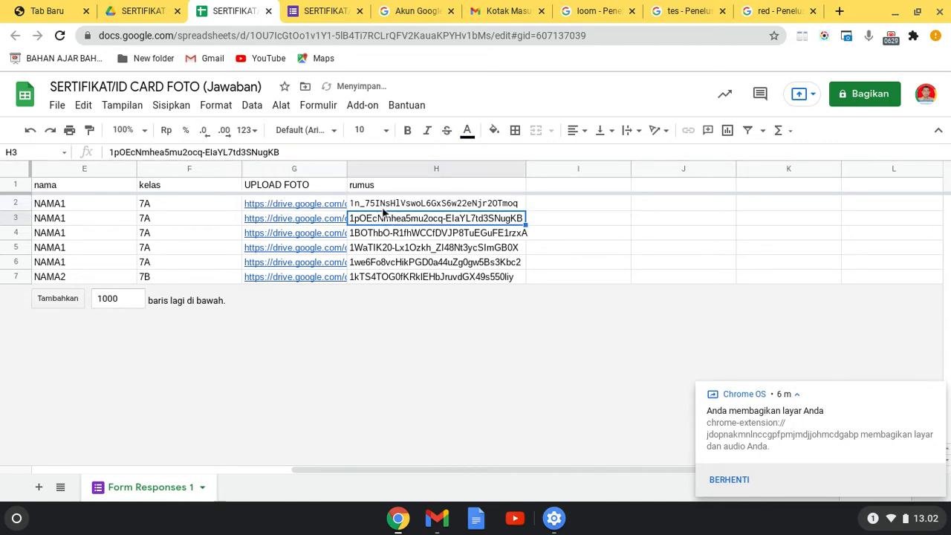
Open the file ID extraction formula in H2 to examine its MID and find arguments, and leave it without editing.
{"action": "left_click", "coordinate": [382, 204]}
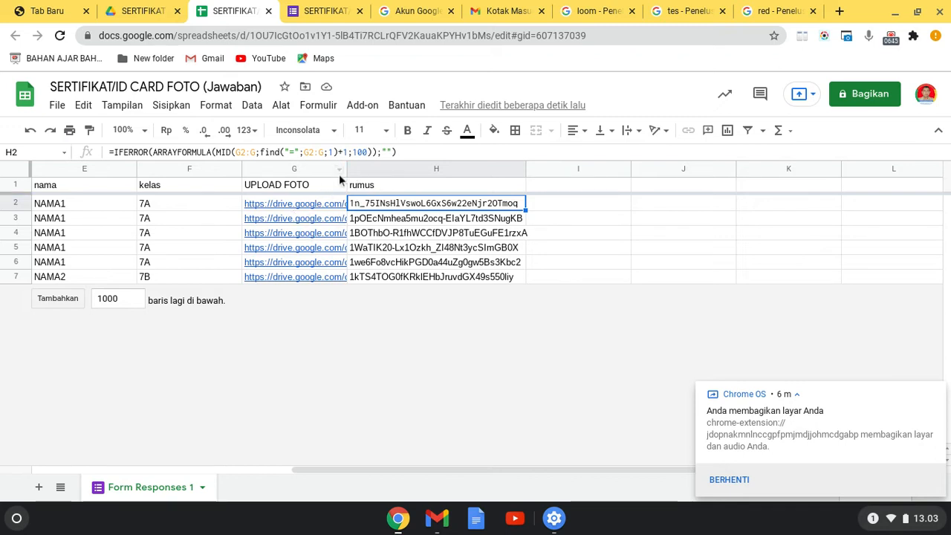
{"action": "mouse_move", "coordinate": [328, 204]}
{"action": "left_click", "coordinate": [355, 152]}
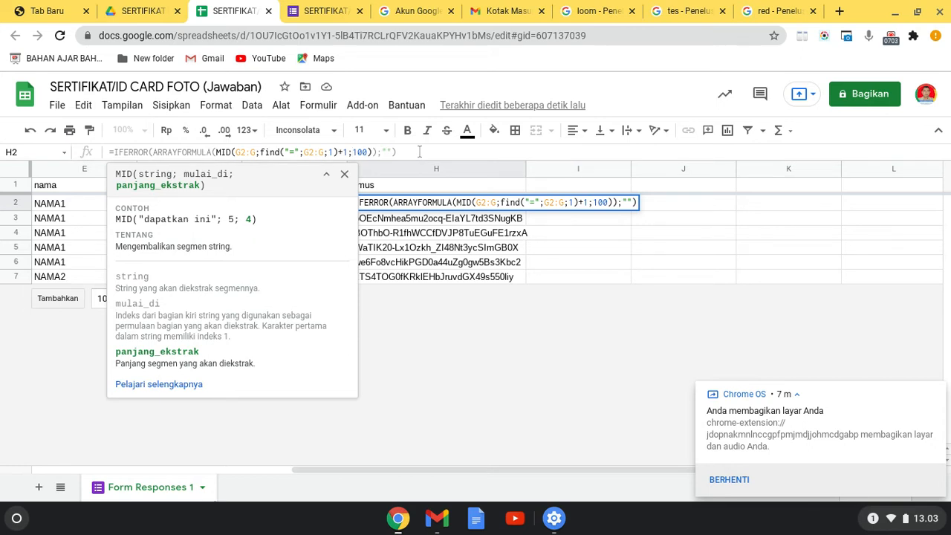
{"action": "key", "text": "Escape"}
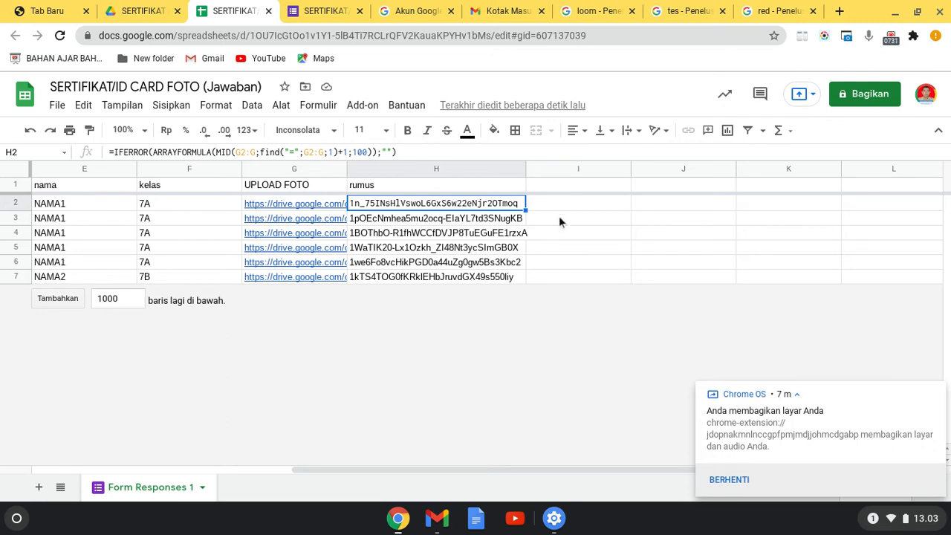
Open the KARTU ANGGOTA and KARTU ANGGOTA/id card template documents from the Drive folder.
{"action": "left_click", "coordinate": [142, 12]}
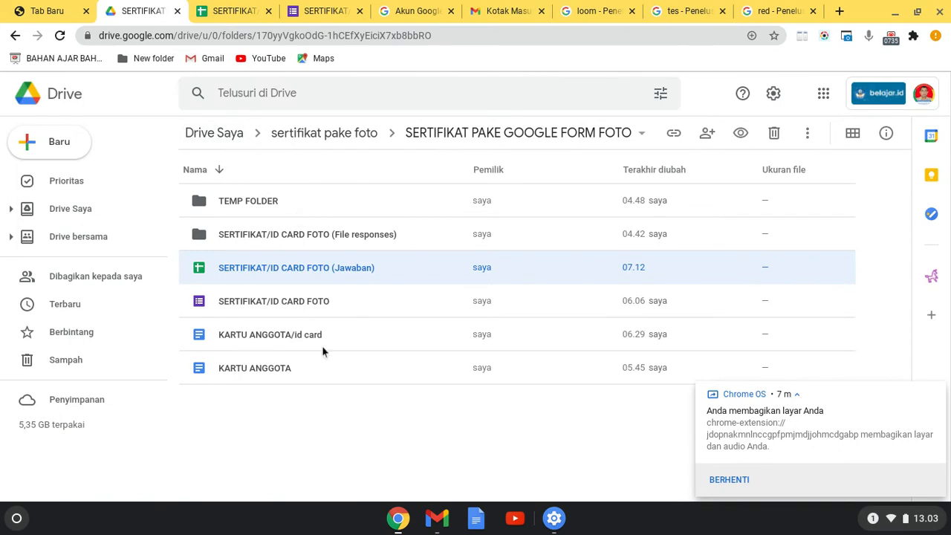
{"action": "double_click", "coordinate": [266, 369]}
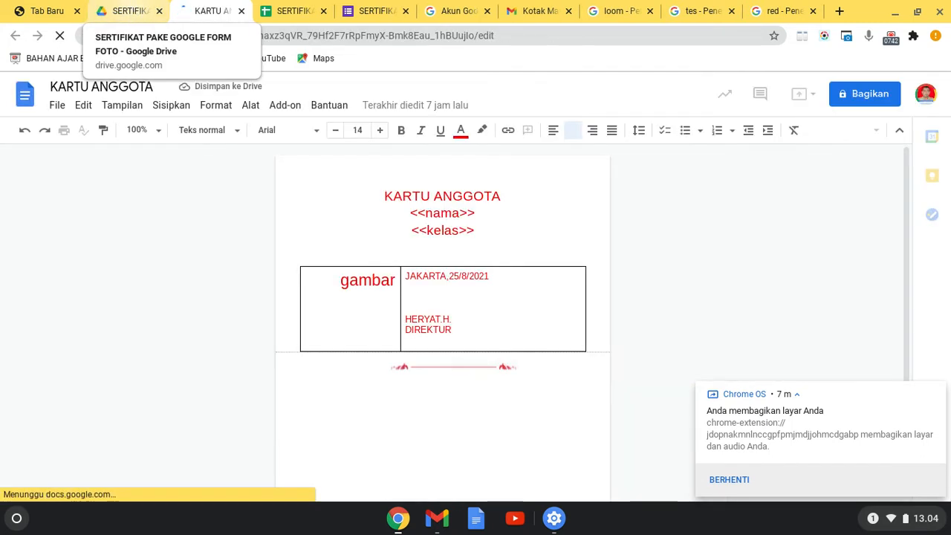
{"action": "left_click", "coordinate": [126, 11]}
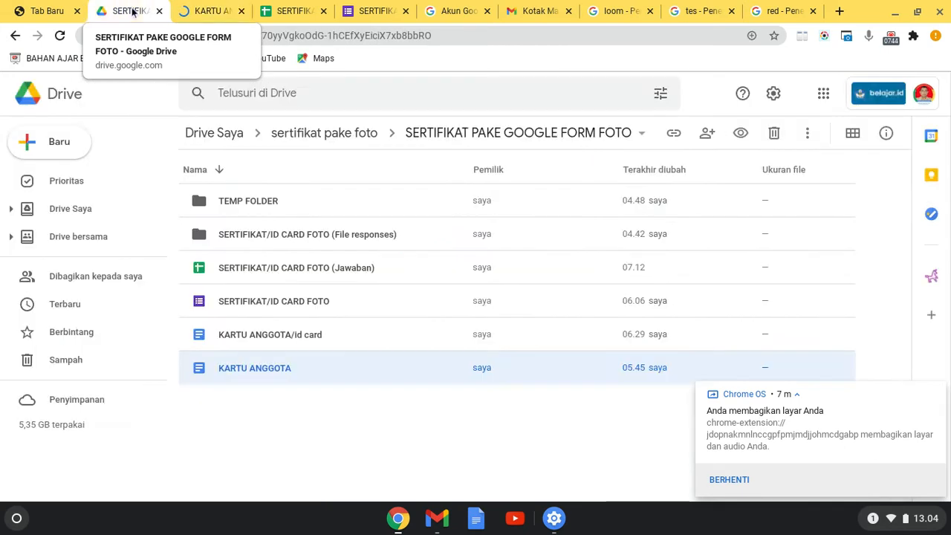
{"action": "double_click", "coordinate": [262, 334]}
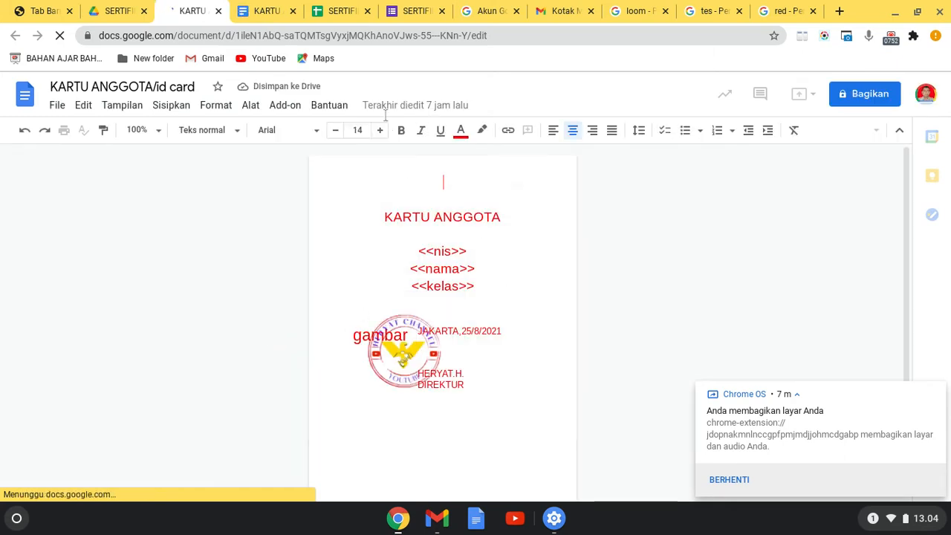
Switch to the KARTU ANGGOTA template and examine its layout, including the signature cell and the decorative frame image on the second page.
{"action": "left_click", "coordinate": [271, 15]}
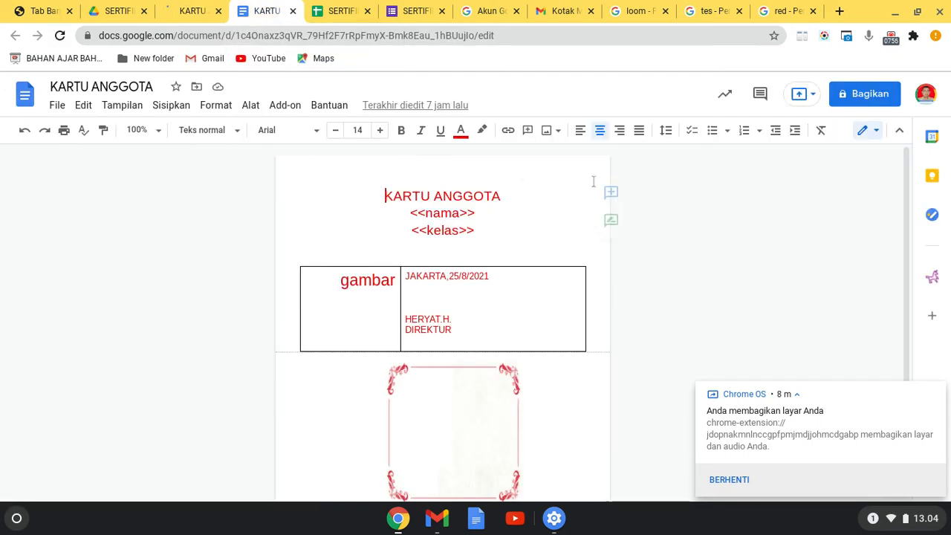
{"action": "left_click_drag", "start_coordinate": [907, 173], "coordinate": [926, 140]}
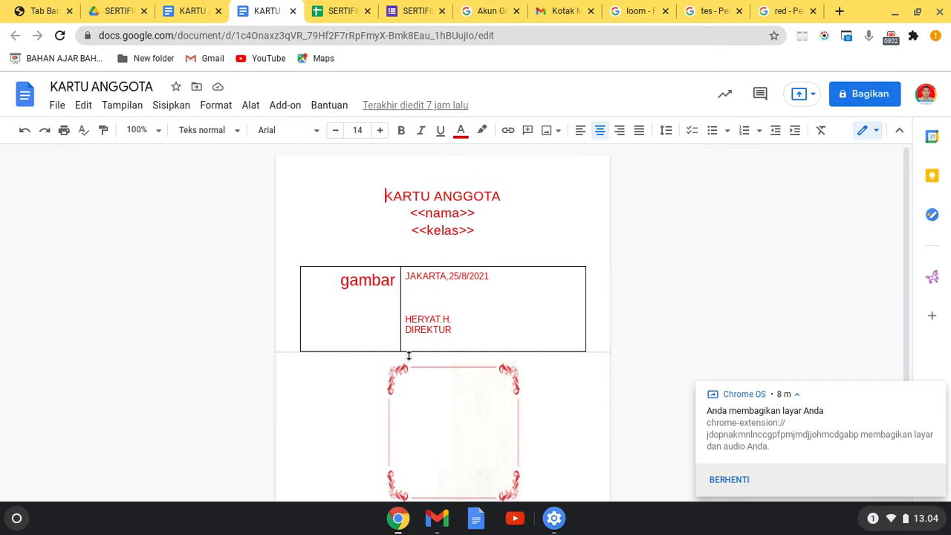
{"action": "left_click", "coordinate": [473, 334]}
{"action": "left_click_drag", "start_coordinate": [904, 239], "coordinate": [921, 197]}
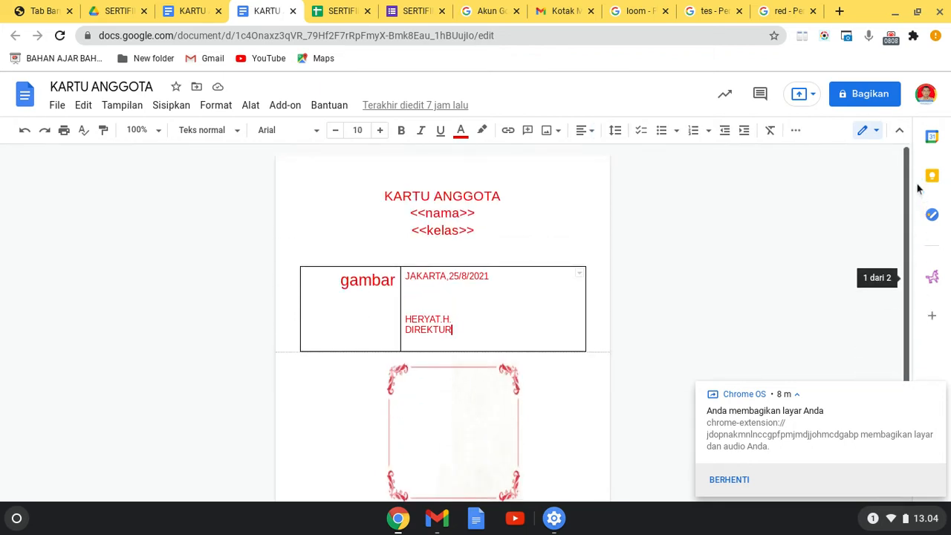
{"action": "left_click", "coordinate": [492, 418]}
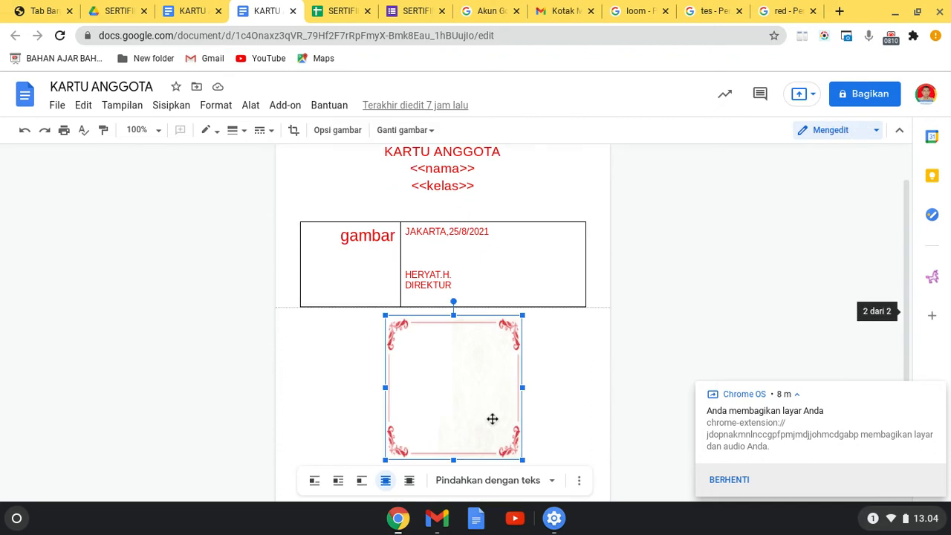
{"action": "left_click_drag", "start_coordinate": [908, 209], "coordinate": [899, 101]}
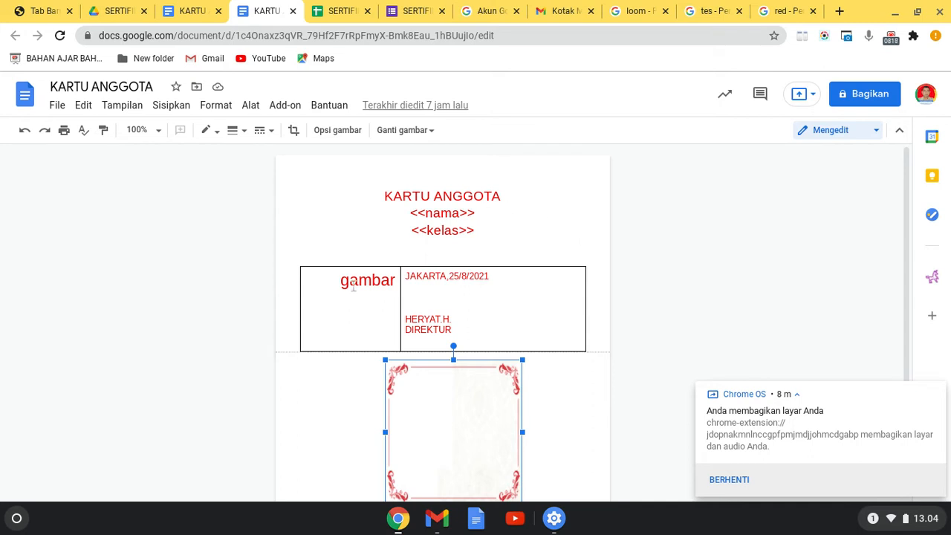
Inspect the table in the KARTU ANGGOTA template, highlighting the "gambar" photo placeholder and checking the date and signature cell beside it.
{"action": "left_click", "coordinate": [518, 267]}
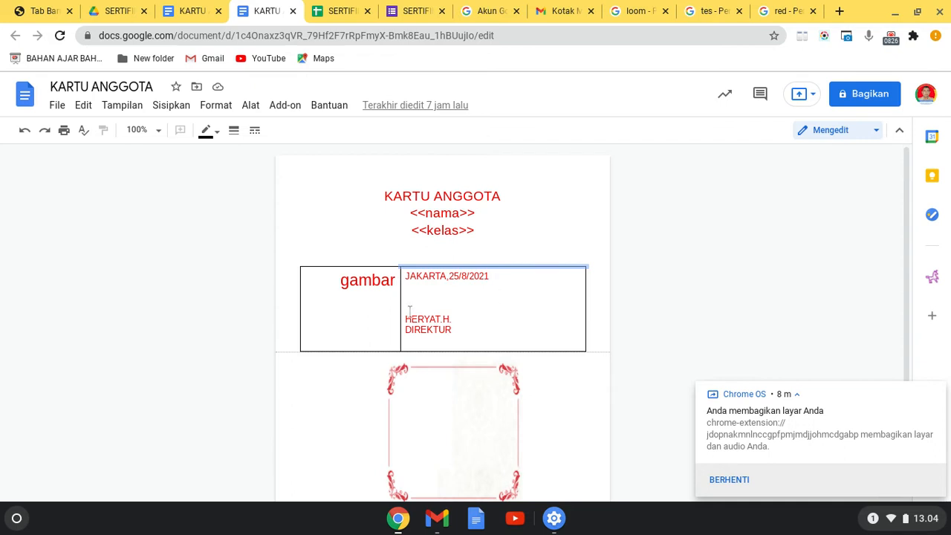
{"action": "left_click", "coordinate": [342, 279]}
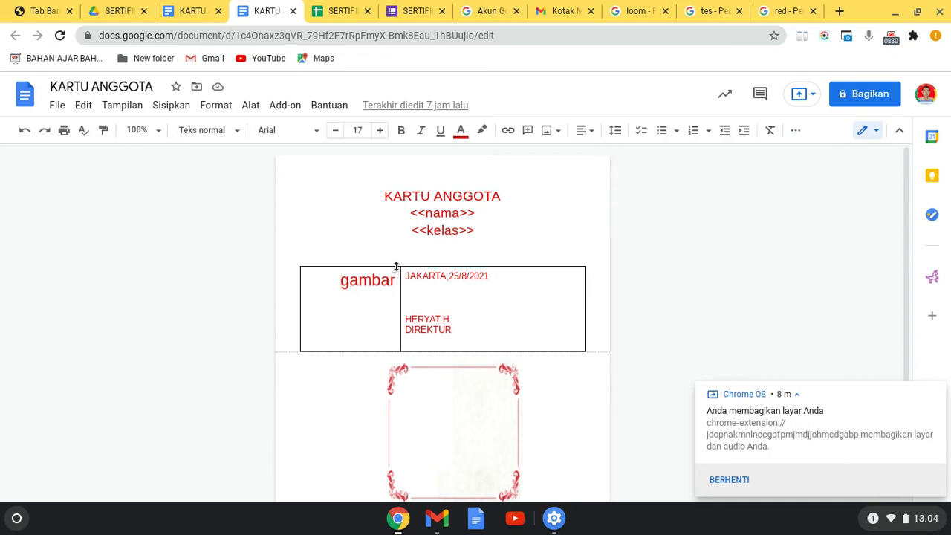
{"action": "left_click_drag", "start_coordinate": [344, 287], "coordinate": [402, 290]}
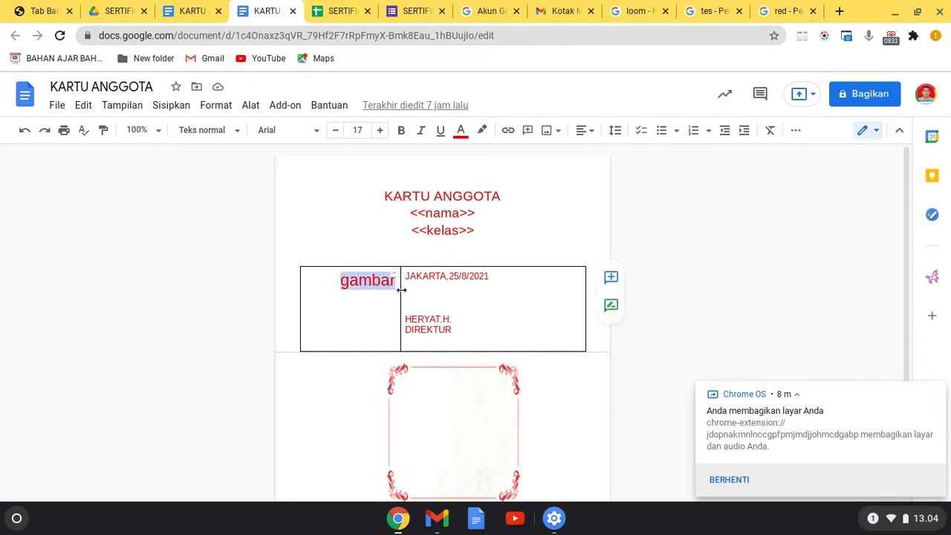
{"action": "left_click", "coordinate": [512, 240]}
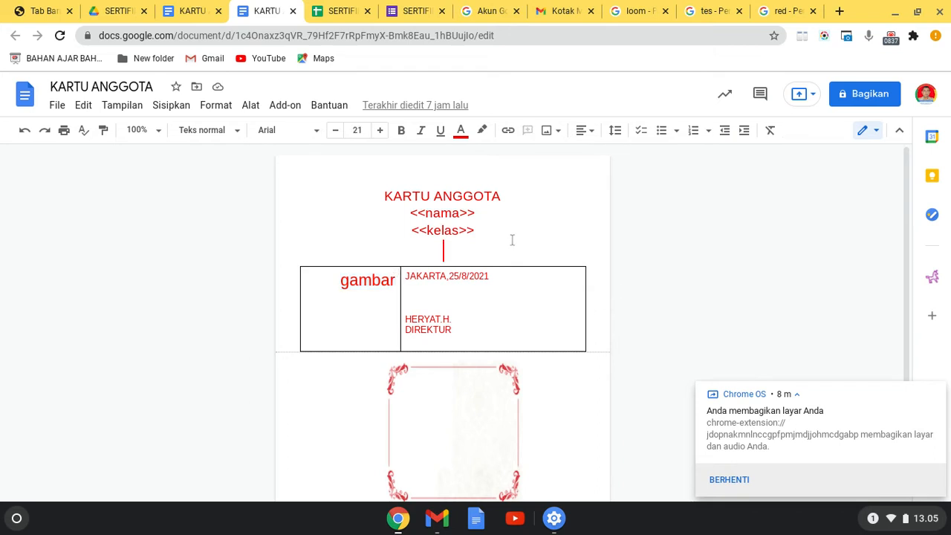
{"action": "left_click", "coordinate": [374, 278]}
{"action": "left_click", "coordinate": [451, 305]}
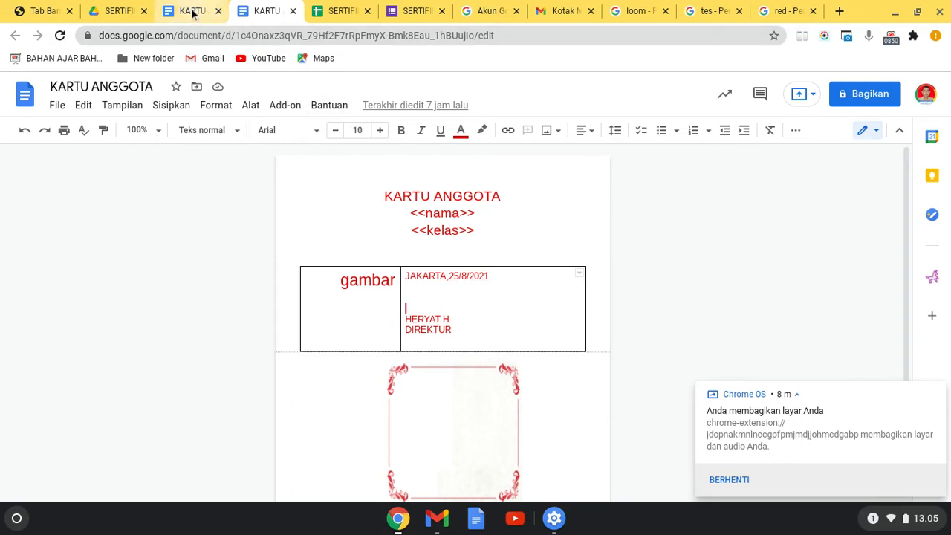
{"action": "left_click", "coordinate": [498, 267]}
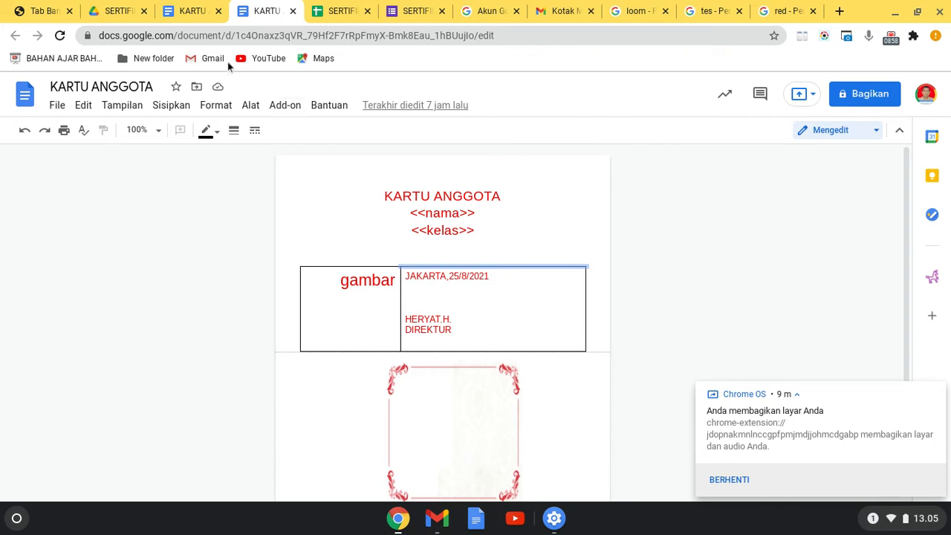
Switch to the KARTU ANGGOTA/id card template and inspect its date line, the <<nis>> placeholder line and the frame image behind the text.
{"action": "left_click", "coordinate": [191, 12]}
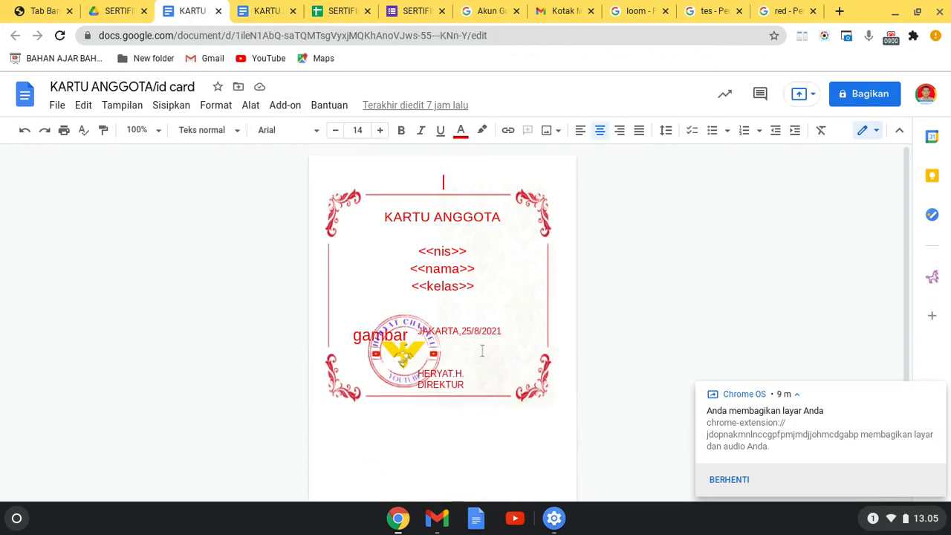
{"action": "left_click", "coordinate": [479, 332]}
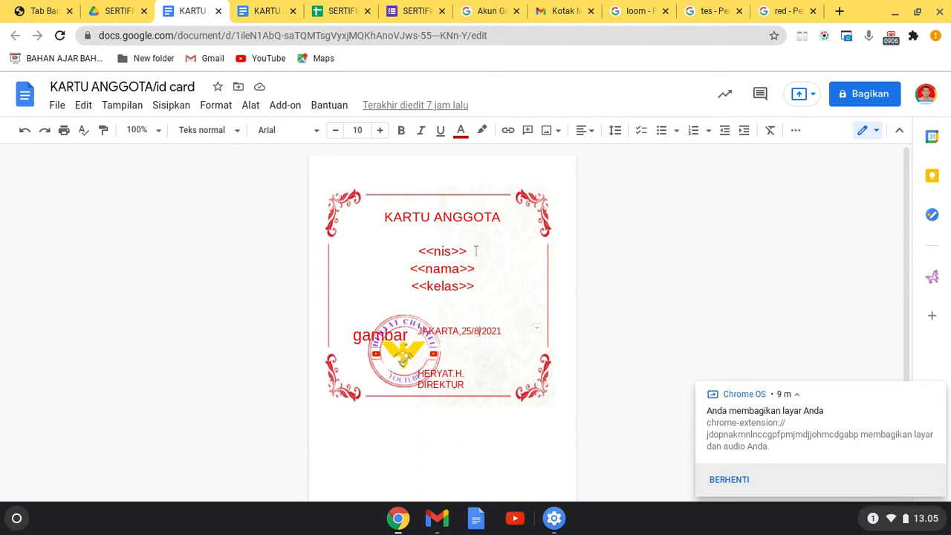
{"action": "left_click", "coordinate": [477, 252]}
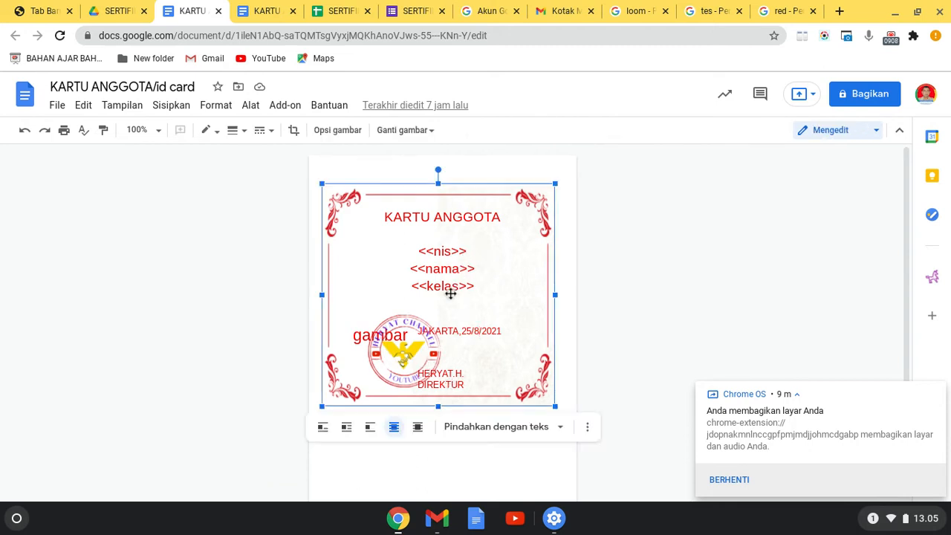